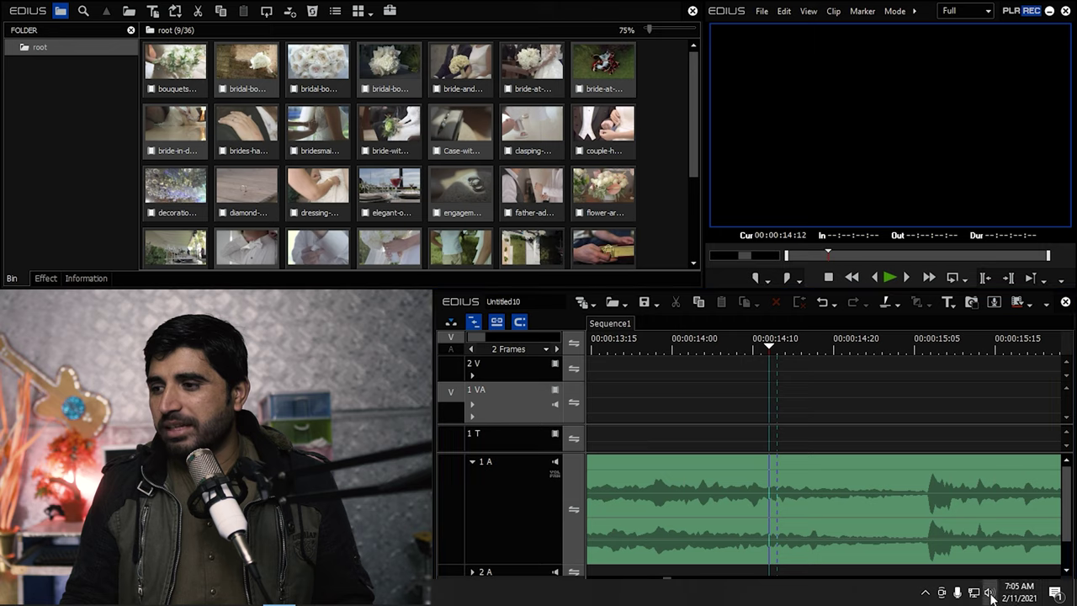
- Set the speaker volume to 33 and play the music track, adding a beat marker at 00:00:15:07
drag(902, 560, 932, 565)
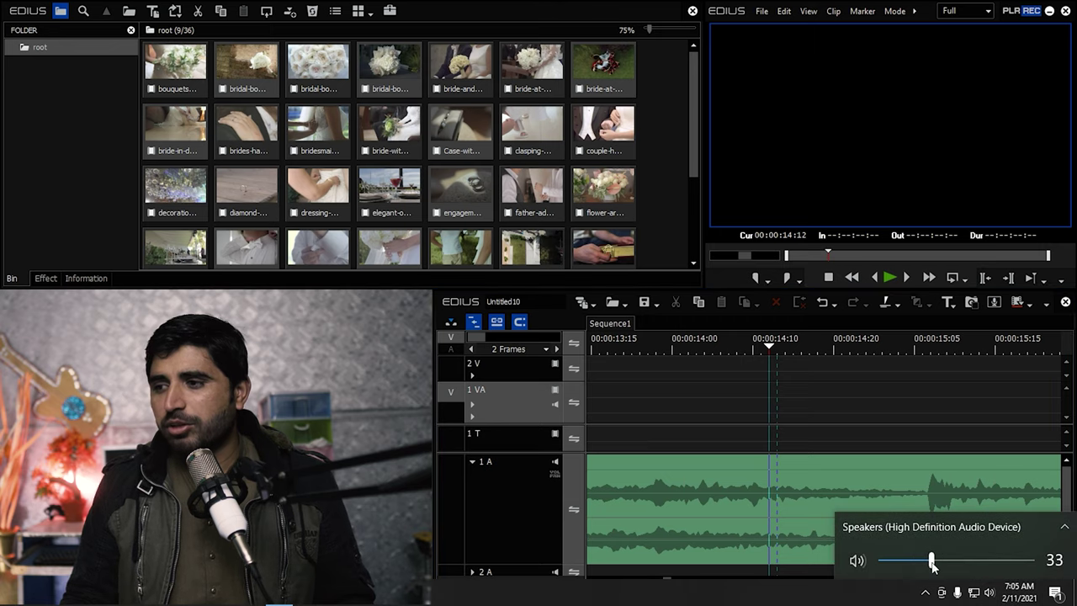
click(876, 399)
key(space)
click(927, 350)
key(space)
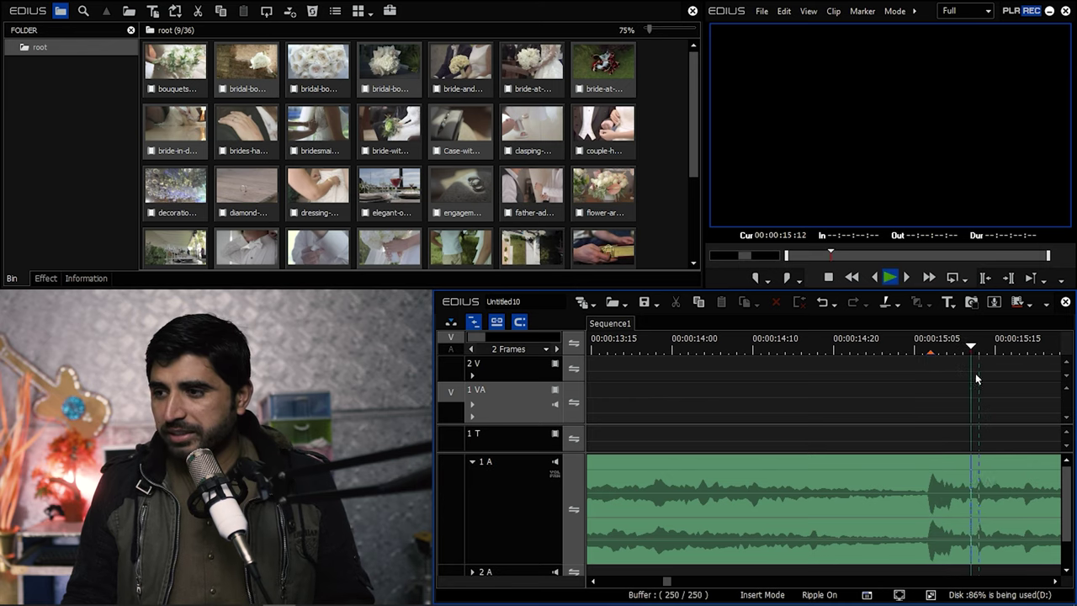
- Add timeline markers on the music beats at 00:00:16:06, 00:00:16:18, 00:00:16:24, 00:00:17:11 and 00:00:17:17
click(794, 349)
click(737, 347)
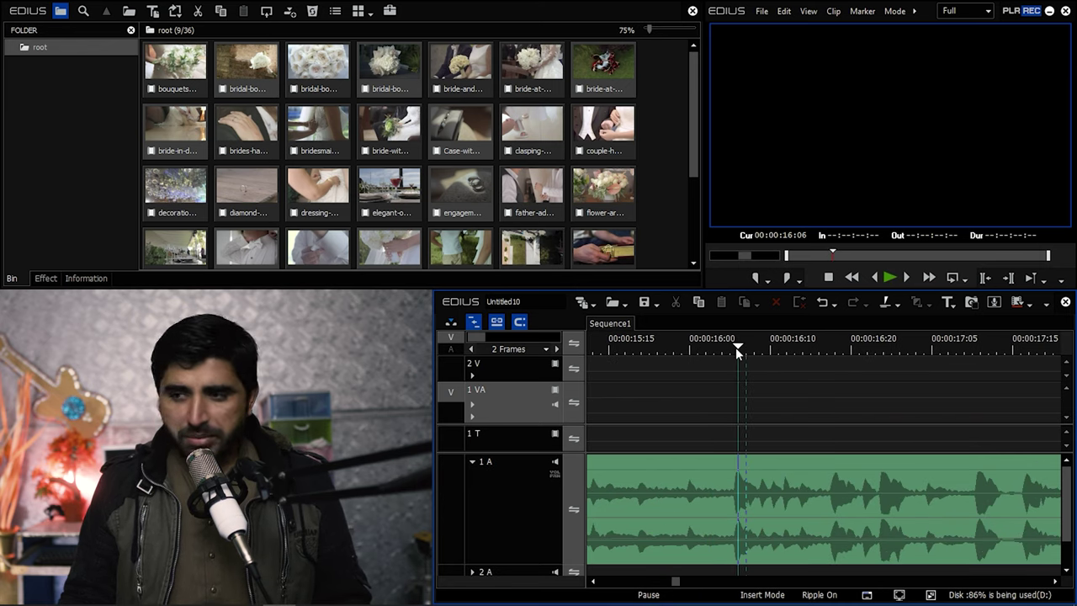
key(space)
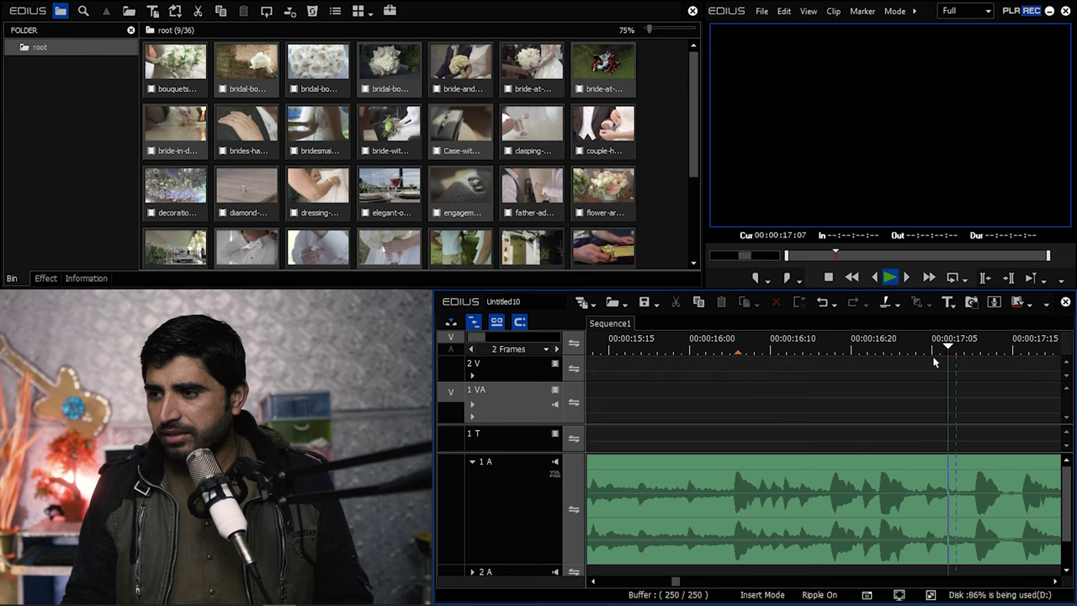
click(844, 350)
key(v)
click(881, 349)
key(v)
click(981, 351)
key(v)
click(1019, 352)
key(space)
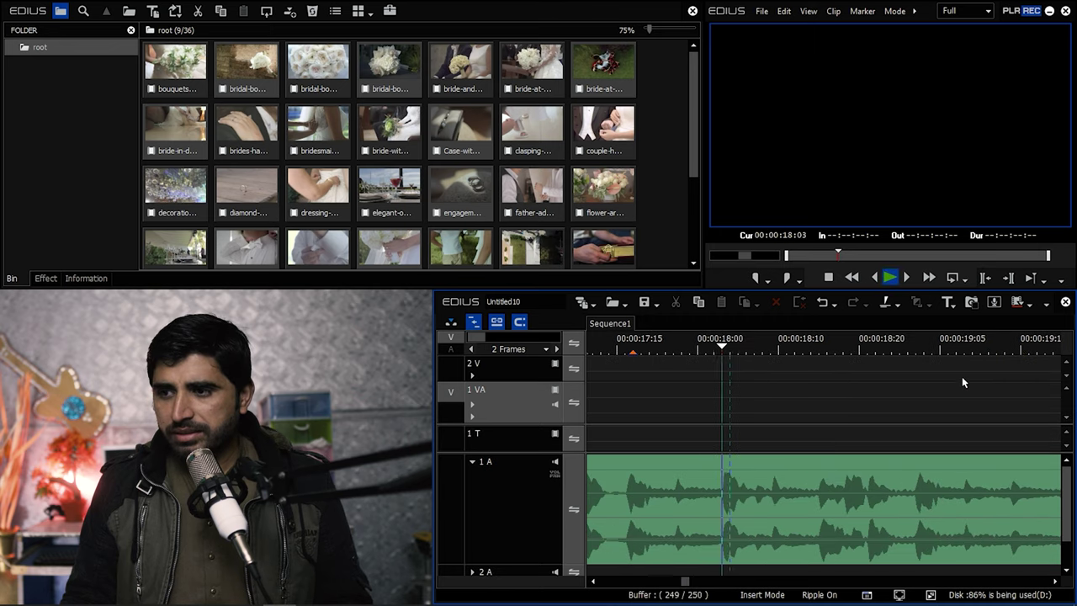
- Add timeline markers on the music beats at 00:00:18:03, 00:00:18:15, 00:00:18:21 and 00:00:19:02
key(space)
mouse_move(745, 350)
mouse_down()
mouse_move(721, 349)
mouse_move(918, 349)
mouse_up()
key(v)
click(864, 351)
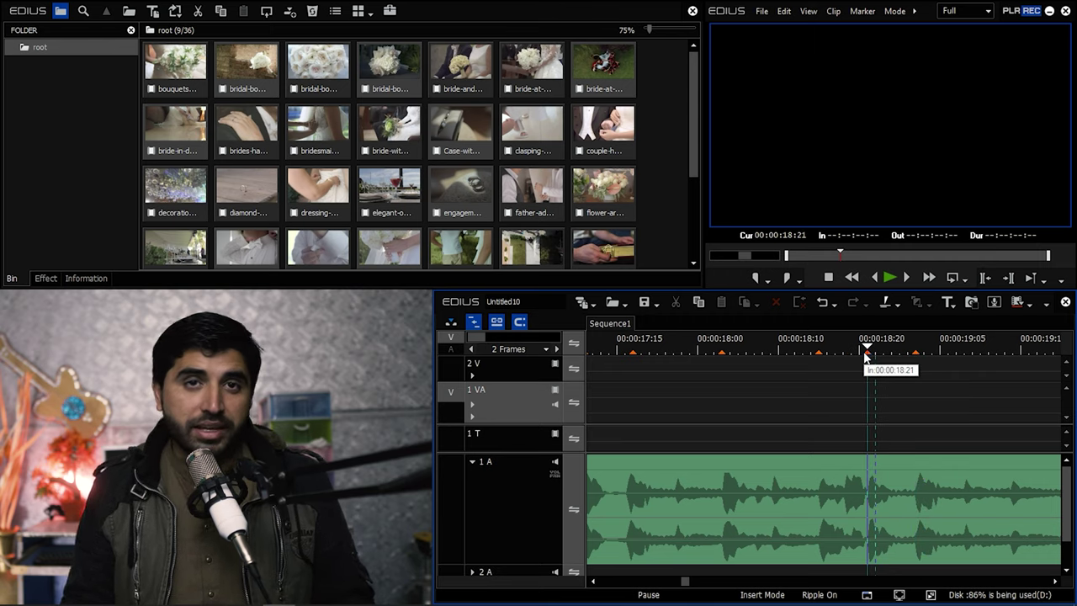
- Add timeline markers on the music beats at 00:00:20:01 and 00:00:20:19, and on the strong beats up to 00:00:21:12
key(space)
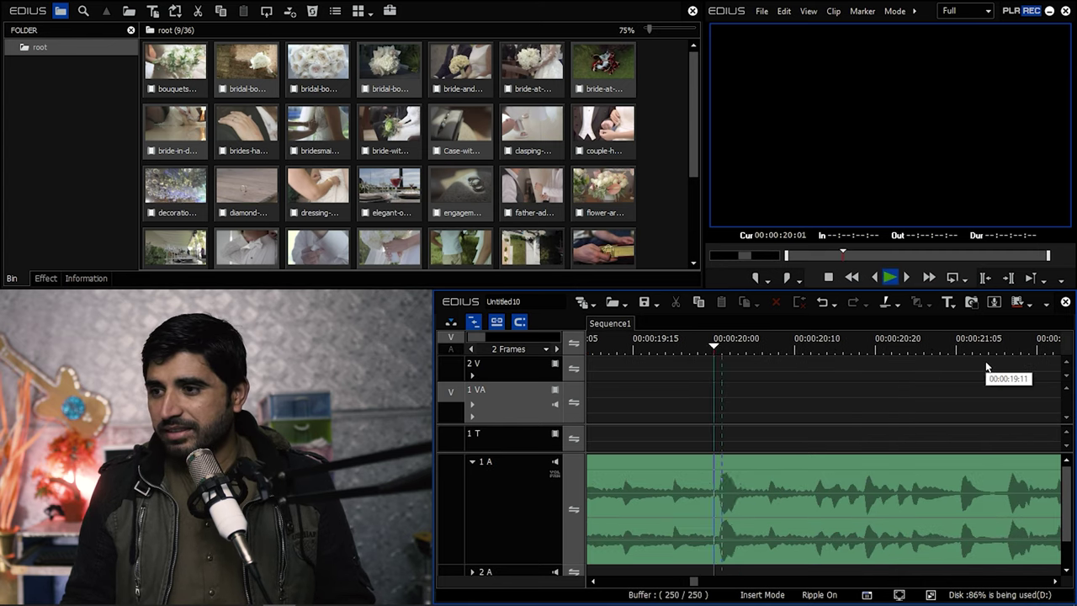
click(731, 354)
drag(731, 354, 868, 360)
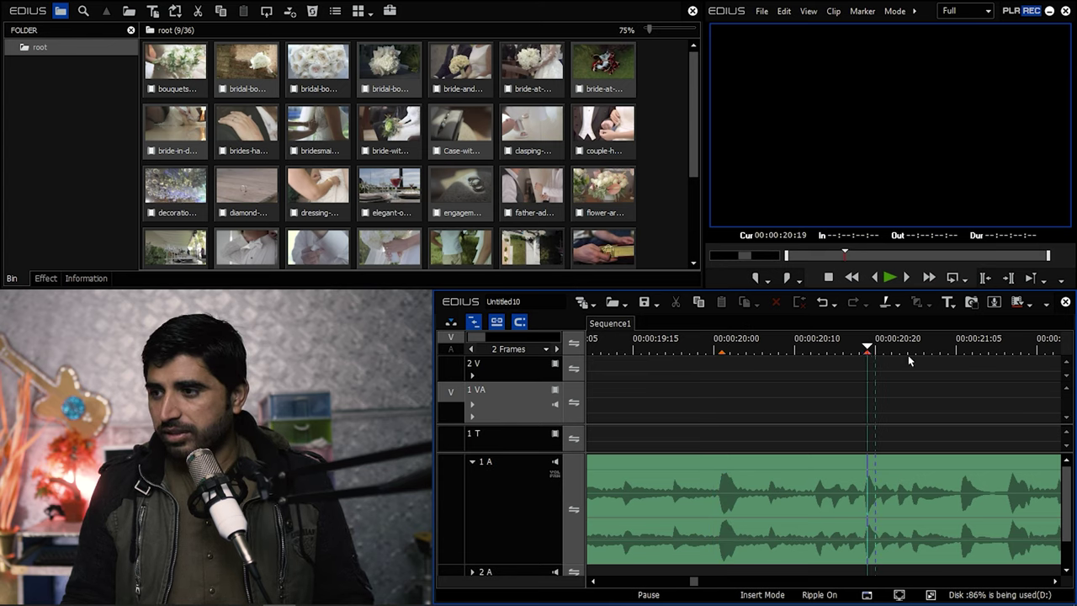
key(space)
key(space)
drag(957, 350, 1014, 352)
- Return the playhead to the first beat marker at 00:00:15:07
scroll(1049, 416, down, 3)
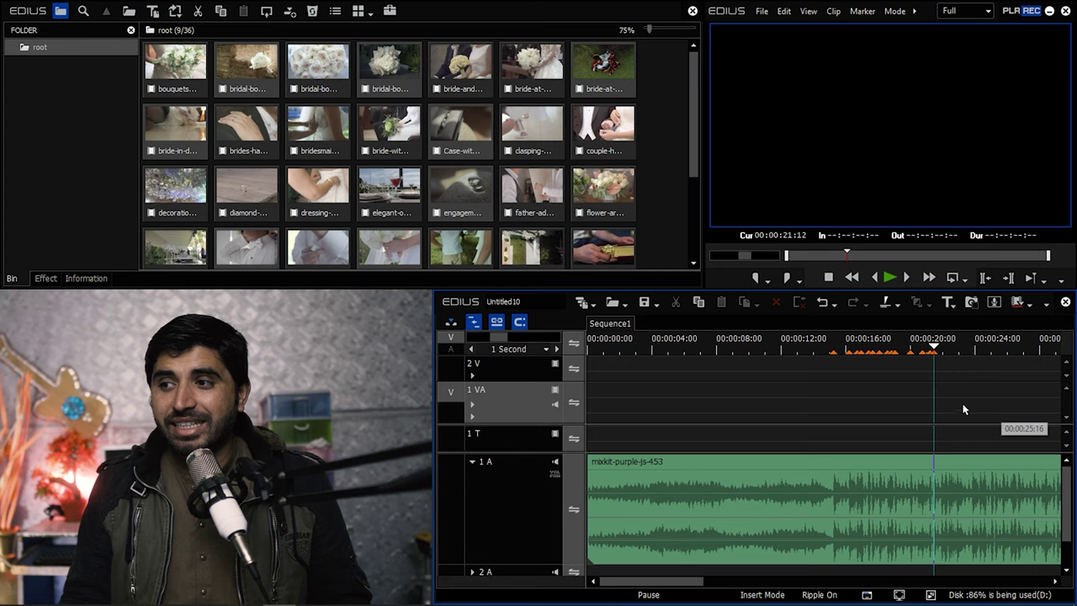
drag(936, 349, 810, 346)
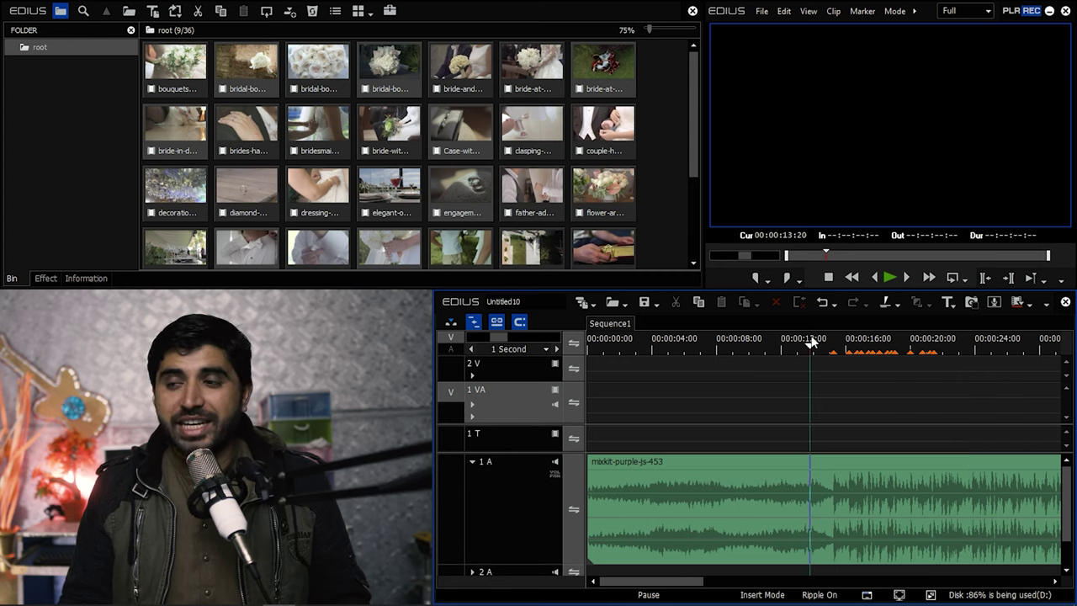
scroll(902, 376, up, 2)
click(932, 385)
scroll(948, 389, up, 2)
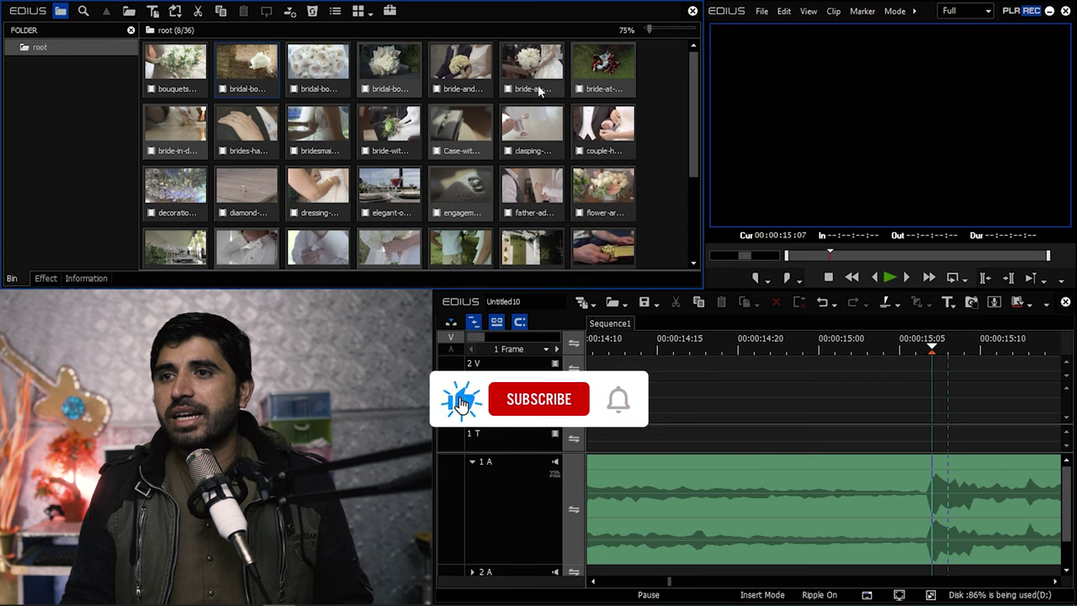
- Select the bridal bouquet, overhead bride, couple, engagement ring, bridesmaid, bride-in-dress, decoration and gala party clips together in the bin
click(667, 135)
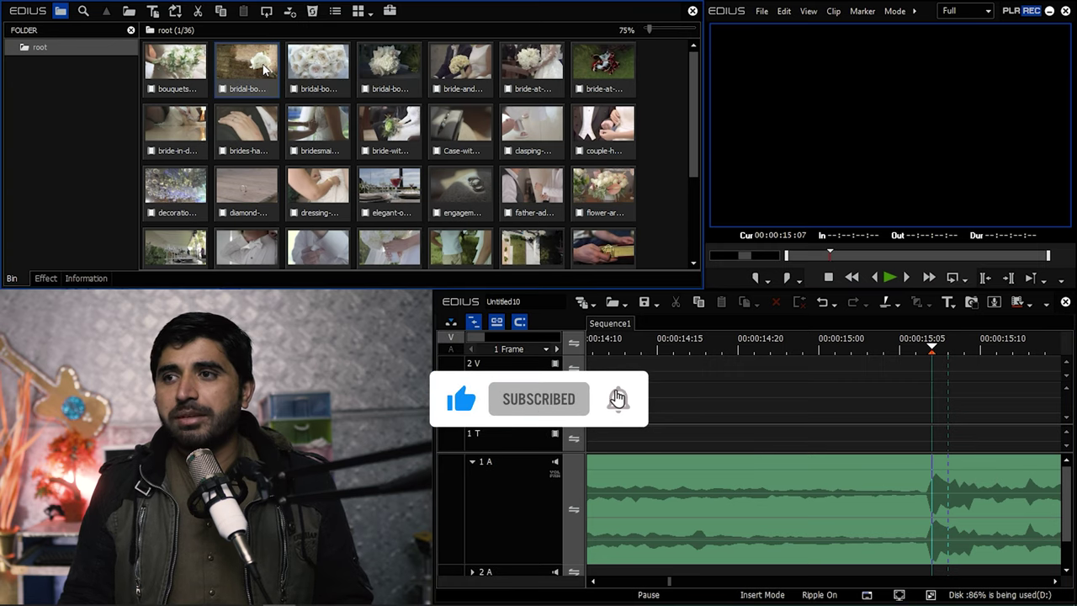
click(603, 76)
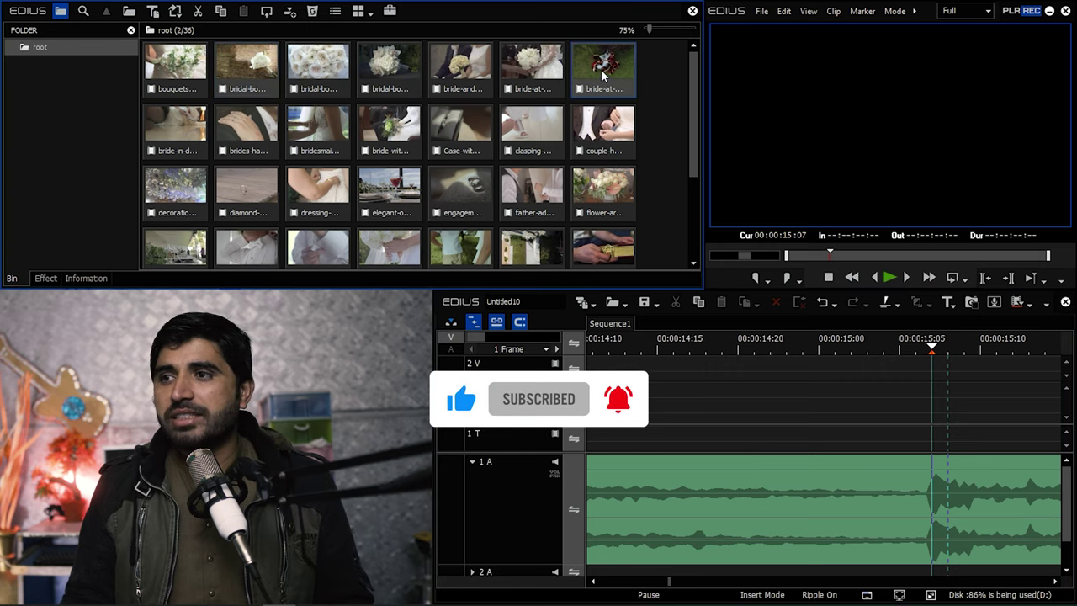
ctrl+click(611, 143)
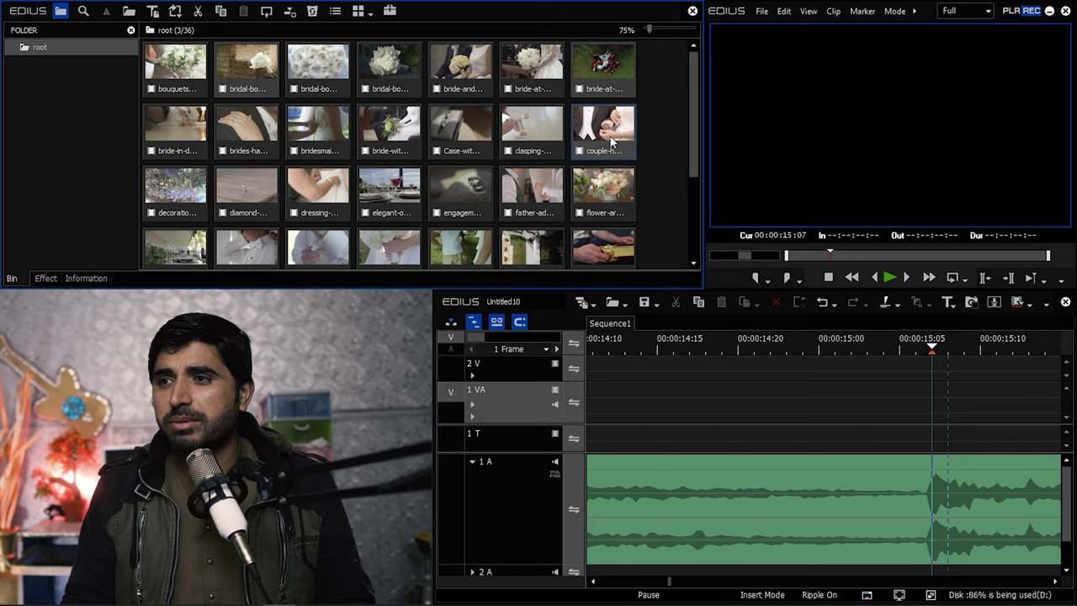
ctrl+click(476, 192)
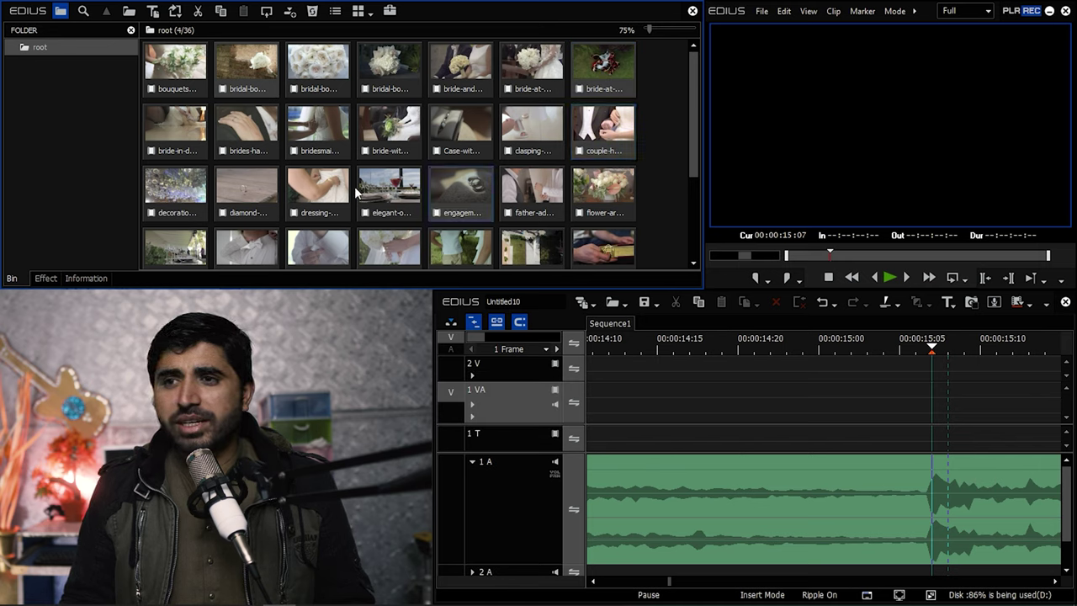
ctrl+click(297, 152)
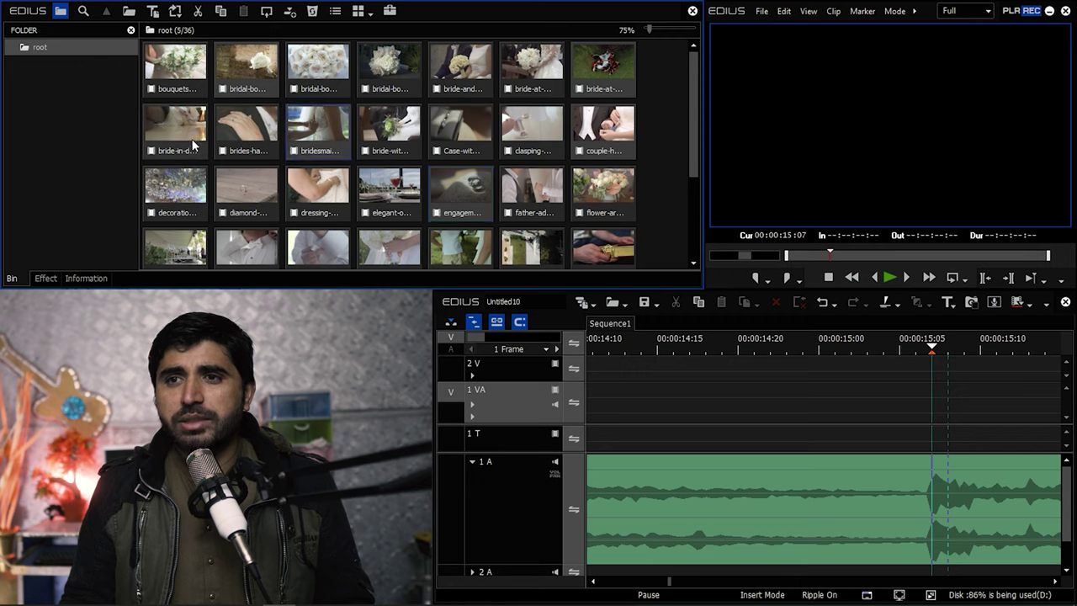
ctrl+click(176, 189)
ctrl+click(187, 249)
- Extend the bin selection with the ring, hanging wedding dress and white orchid clips
scroll(538, 236, down, 1)
ctrl+click(629, 227)
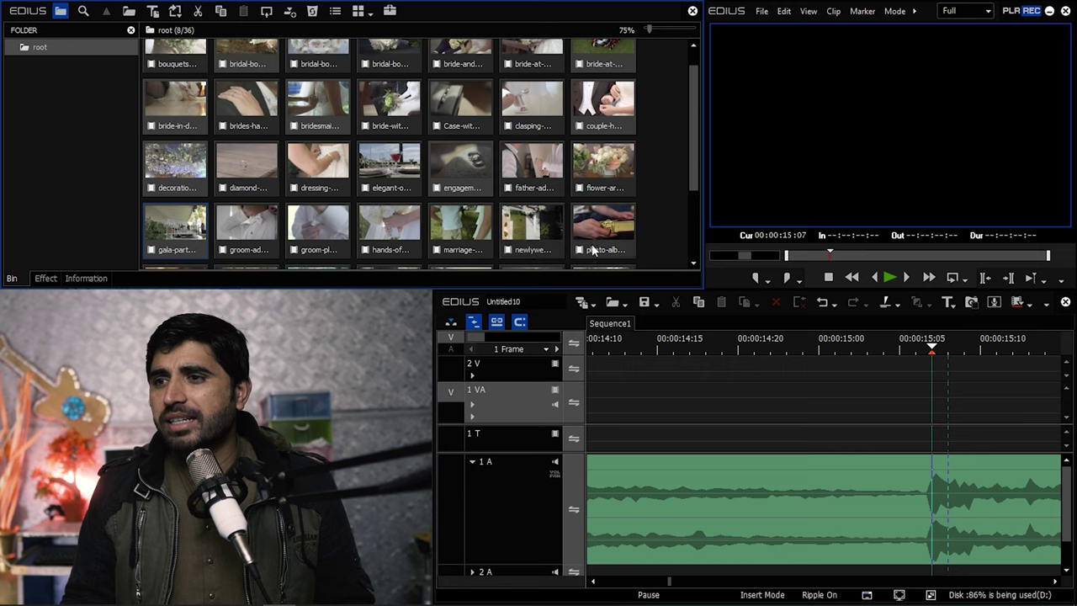
scroll(629, 227, down, 3)
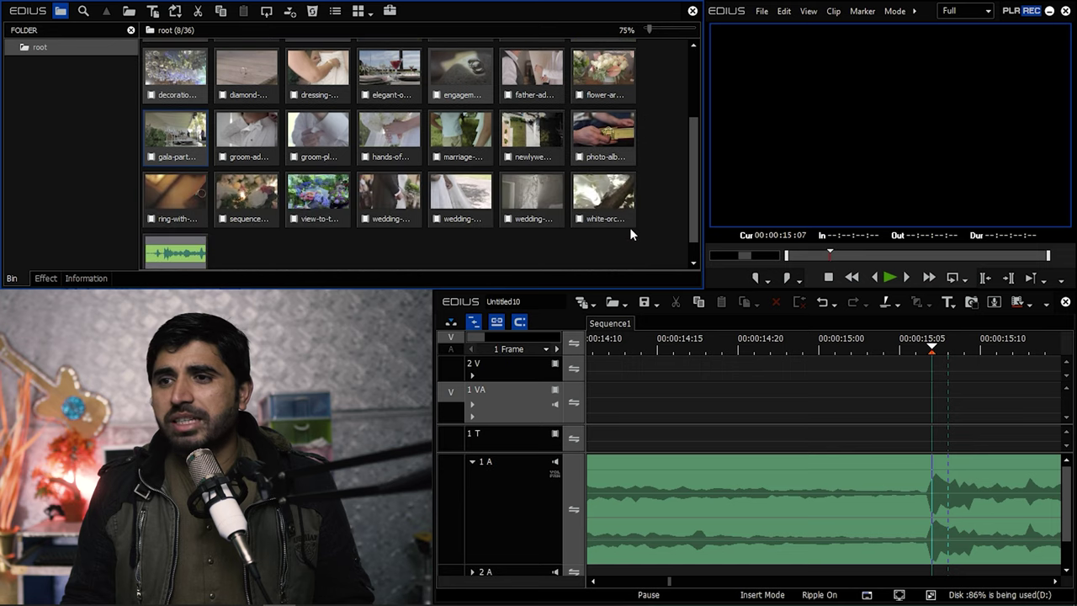
ctrl+click(177, 199)
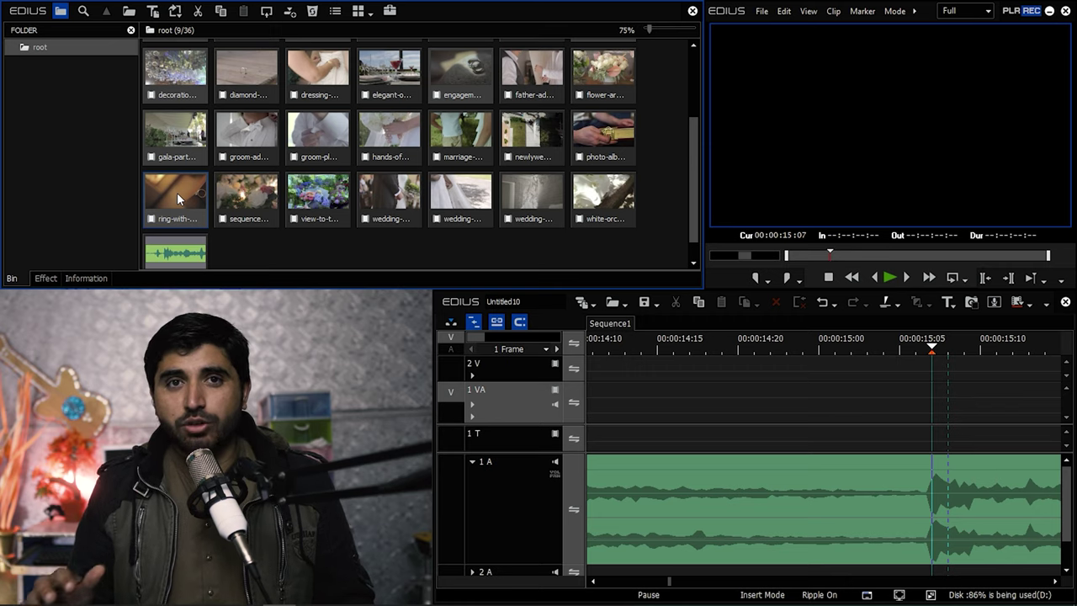
ctrl+click(532, 199)
ctrl+click(611, 198)
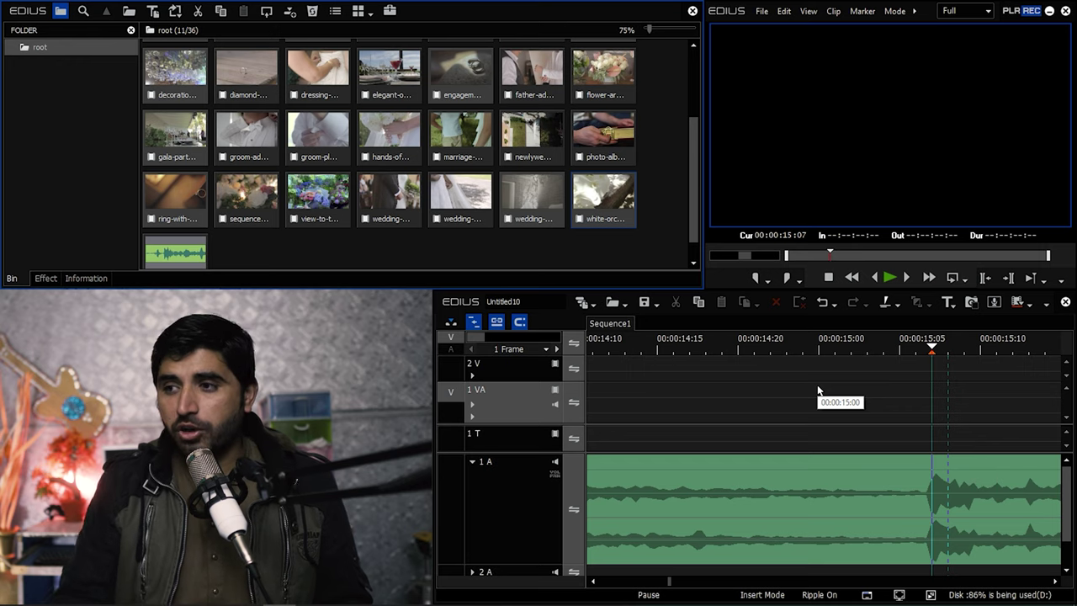
- Place the selected bin clips one after another on track 1 VA, starting at 00:00:15:07
key(End)
scroll(881, 426, down, 4)
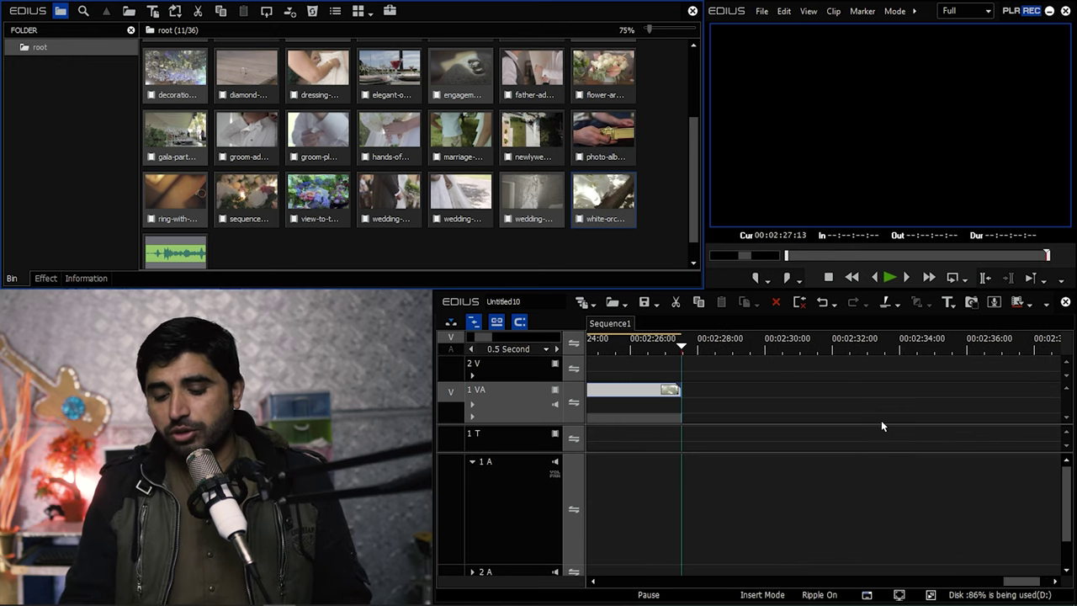
key(shift+Return)
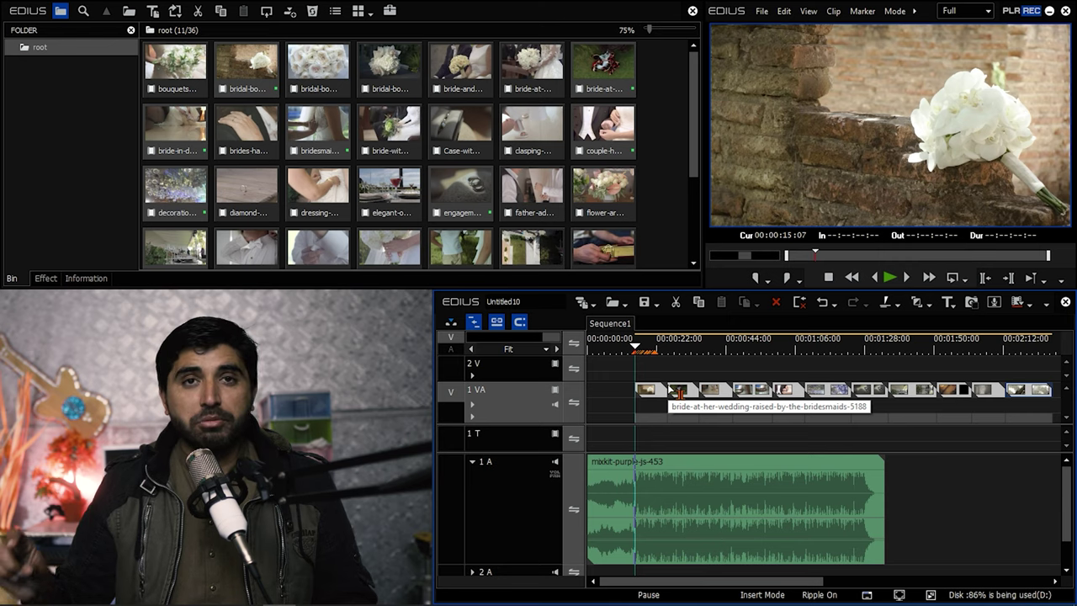
- Switch the timeline to Overwrite Mode and back to Insert Mode, with track 1 VA as the target
scroll(726, 413, up, 7)
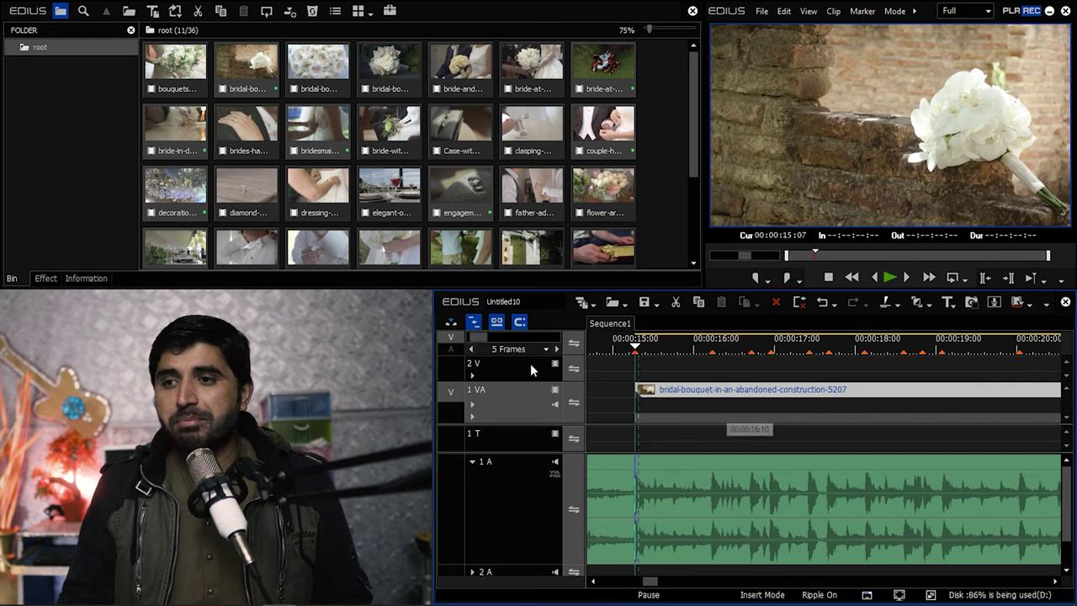
click(451, 321)
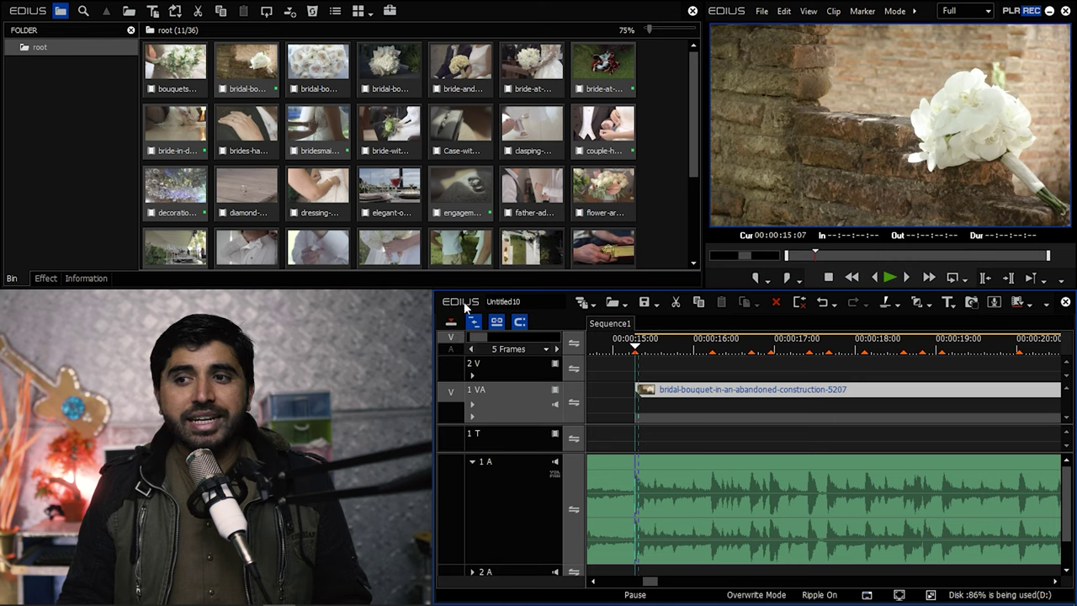
click(456, 328)
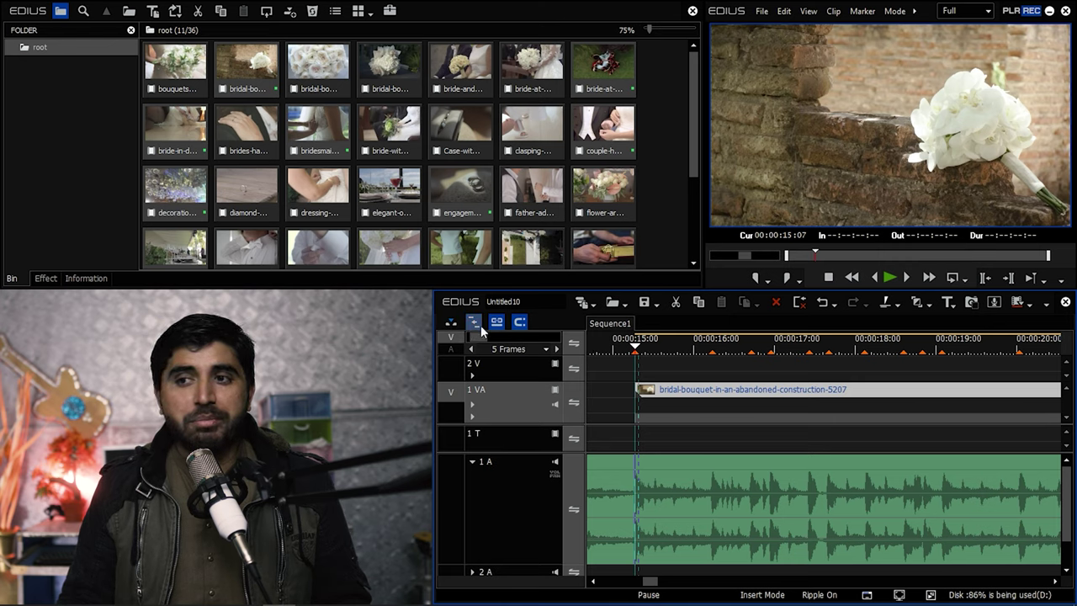
click(539, 400)
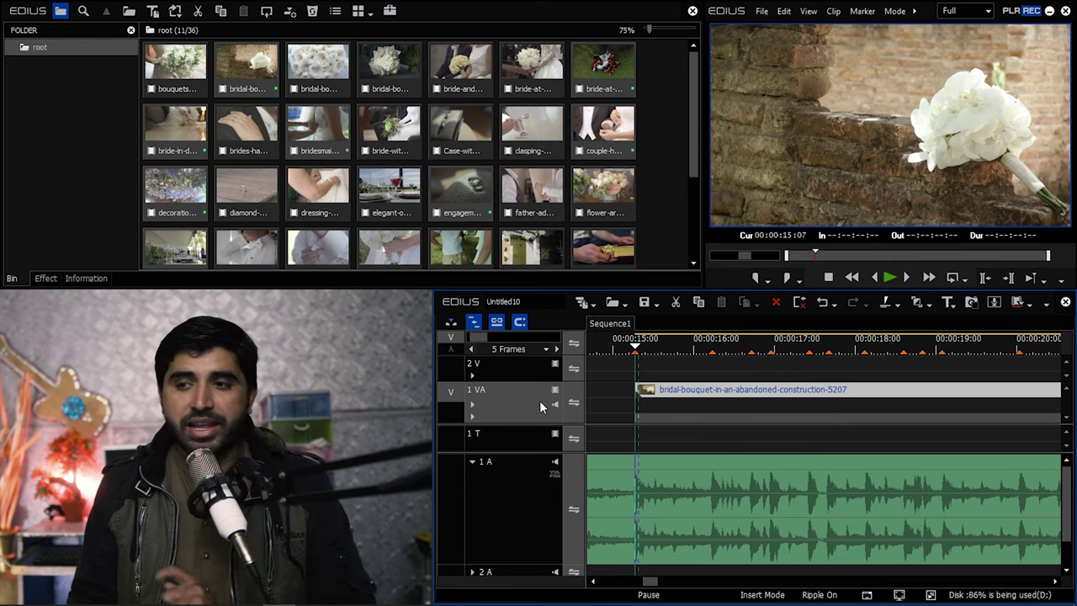
- Cut the bridal bouquet clip at the 00:00:16:06 marker and ripple-delete the part after the cut
click(691, 391)
click(694, 396)
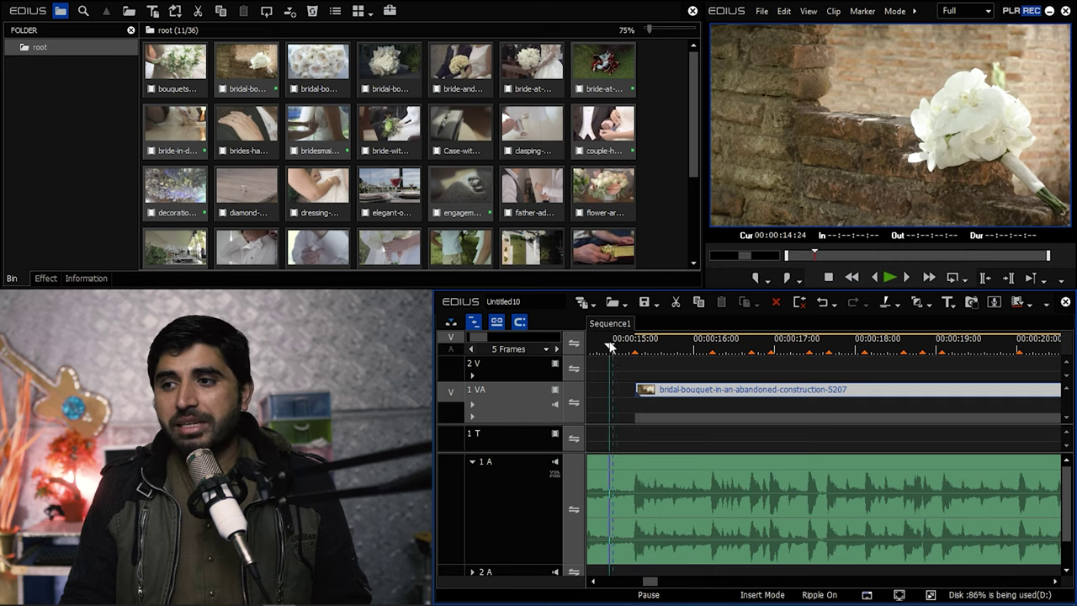
scroll(649, 365, up, 1)
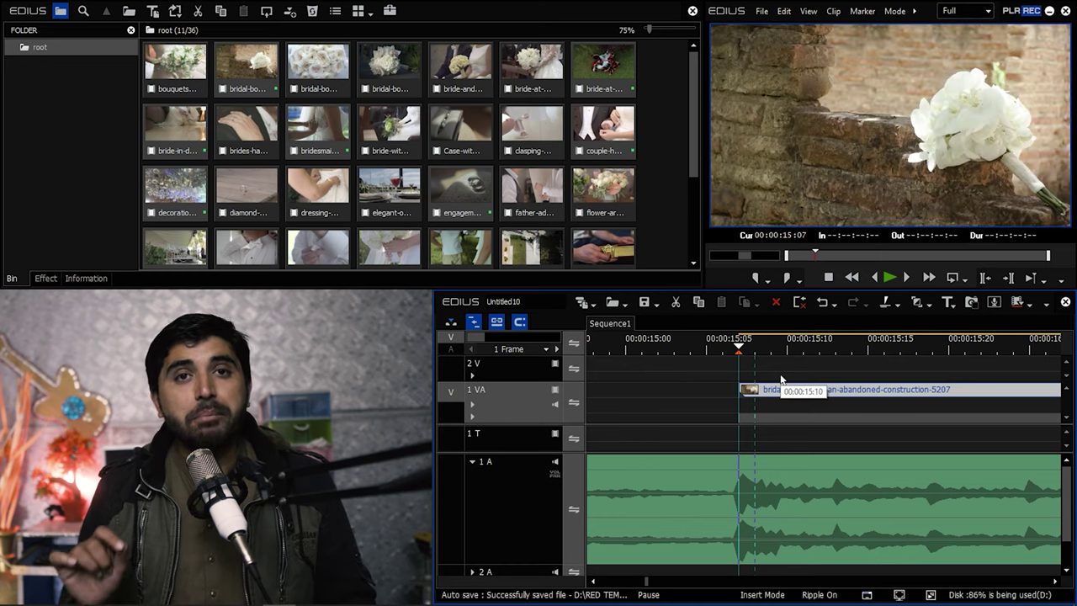
key(shift+Page_Down)
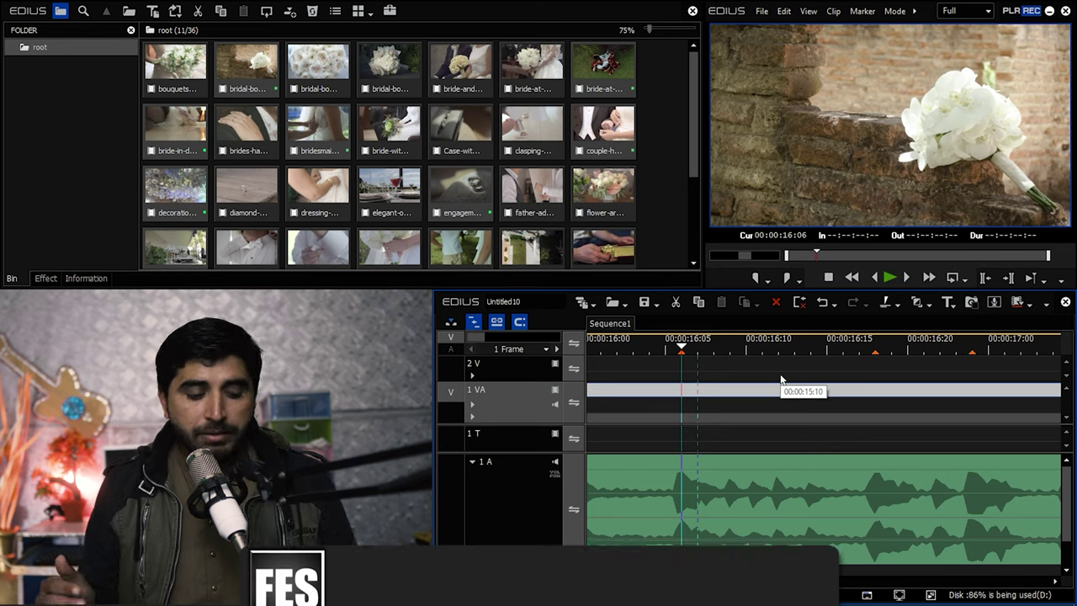
key(c)
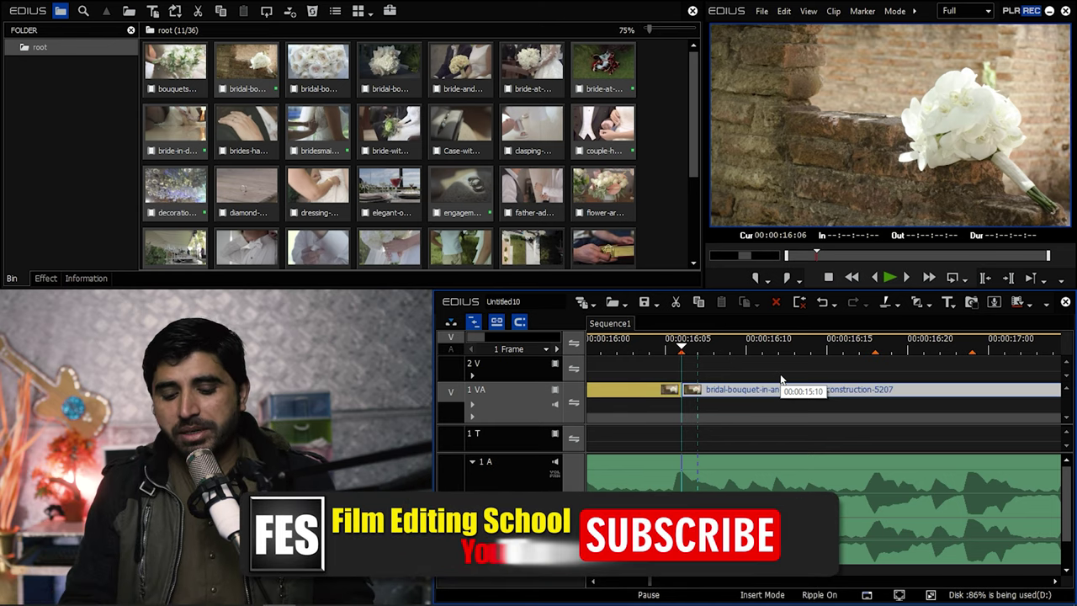
key(Delete)
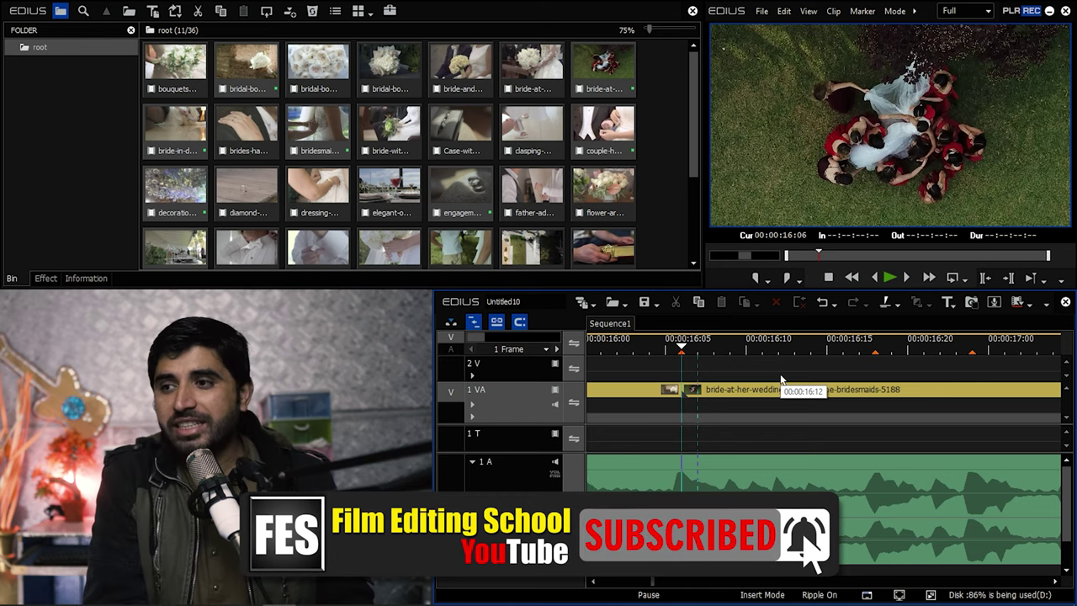
- Cut the overhead bride-at-her-wedding clip at the 00:00:16:18 marker and ripple-delete its remainder
key(shift+Page_Down)
key(c)
key(Delete)
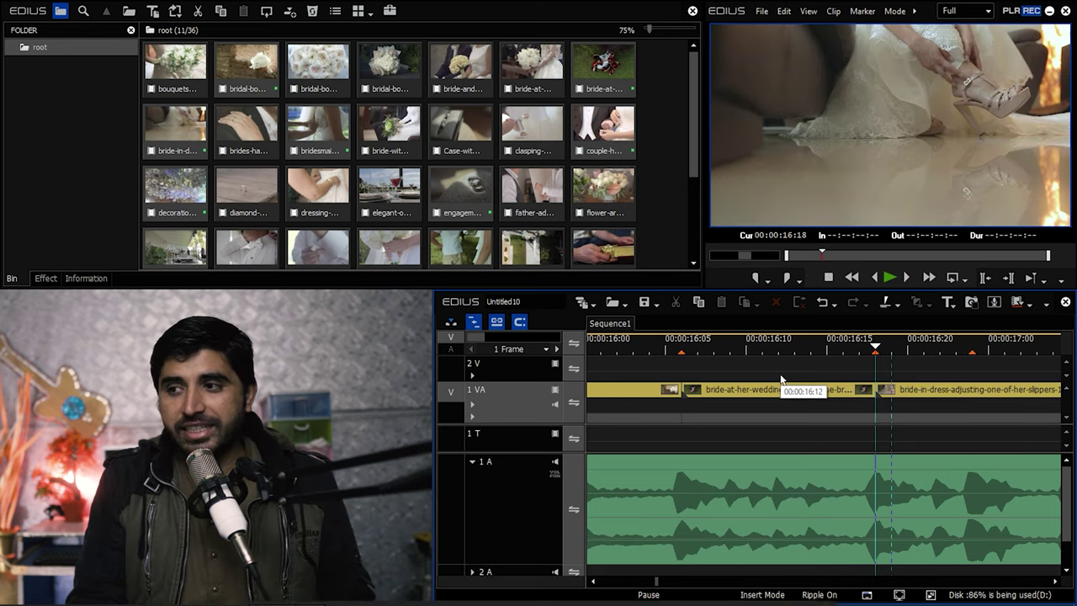
- Cut the bride-in-dress slipper clip at the 00:00:16:24 marker and ripple-delete its remainder
key(shift+Page_Down)
key(c)
key(Delete)
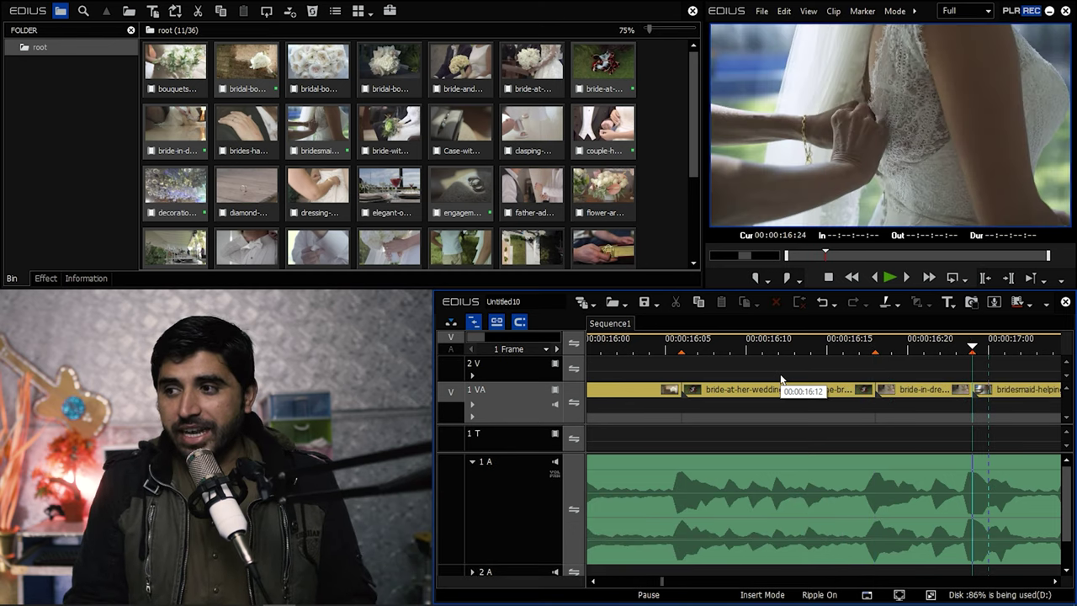
- Cut the bridesmaid-helping clip at the 00:00:17:11 marker and ripple-delete the part after the cut
key(shift+Page_Down)
key(c)
key(shift+Page_Down)
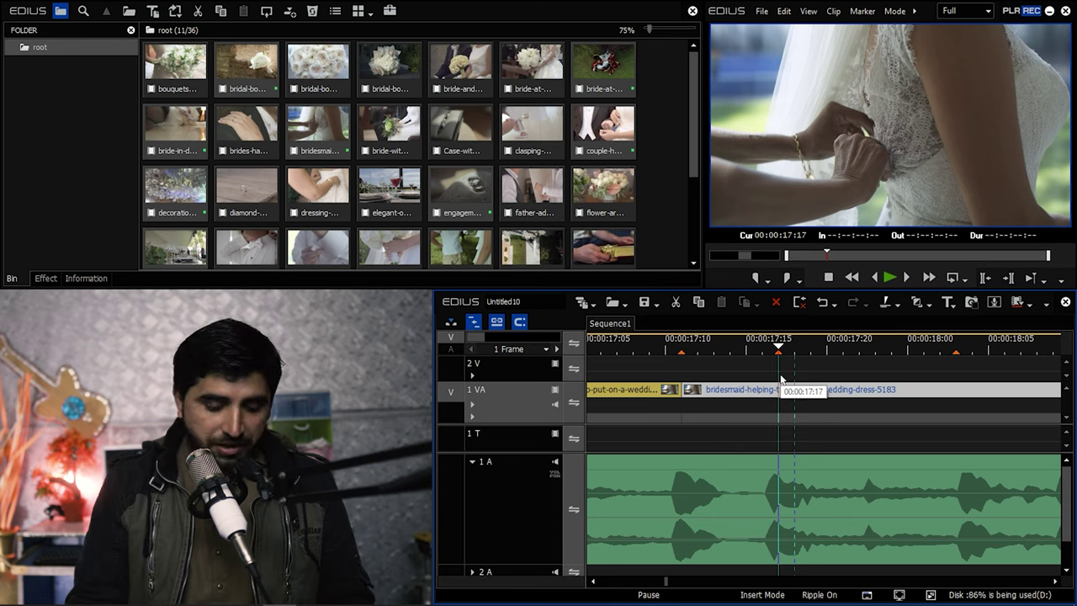
key(space)
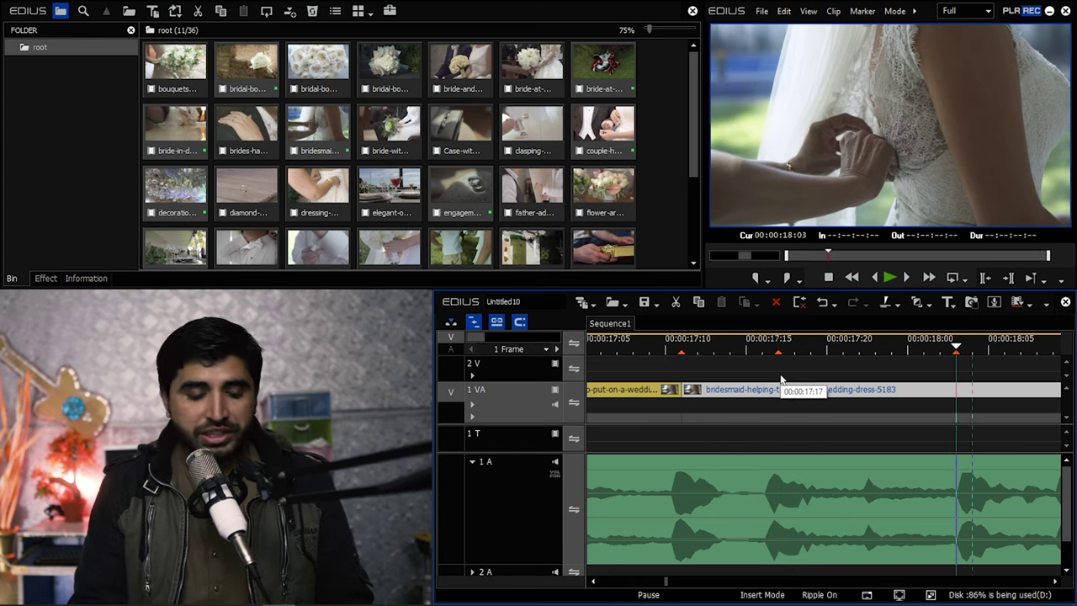
key(Delete)
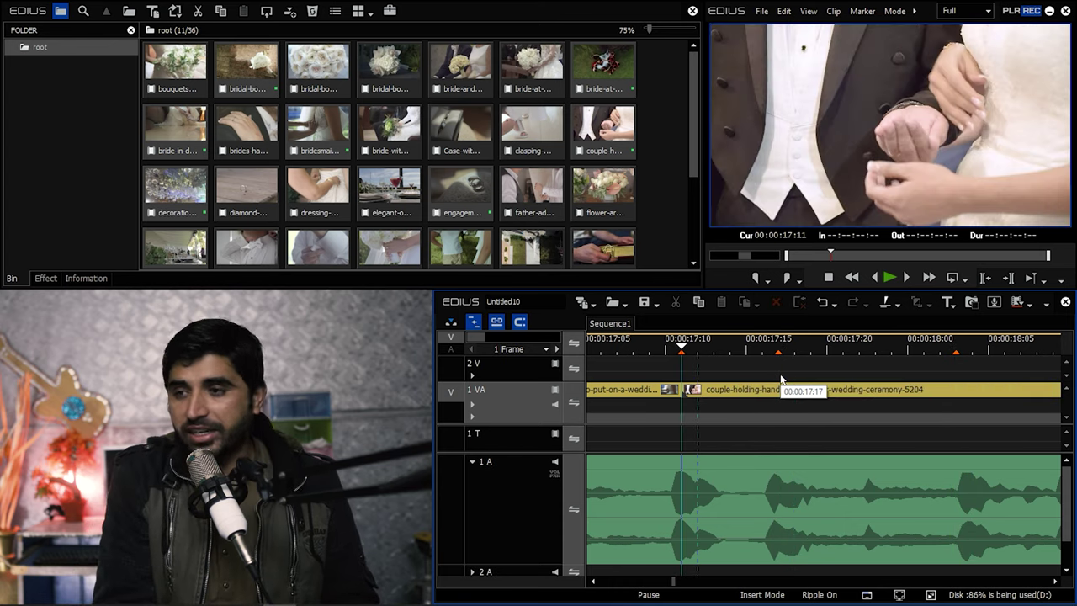
- Trim the couple-holding-hands clip at the 00:00:17:17 marker and the ceiling-decorations clip at 00:00:18:03, ripple-deleting both remainders
click(781, 379)
key(c)
key(Delete)
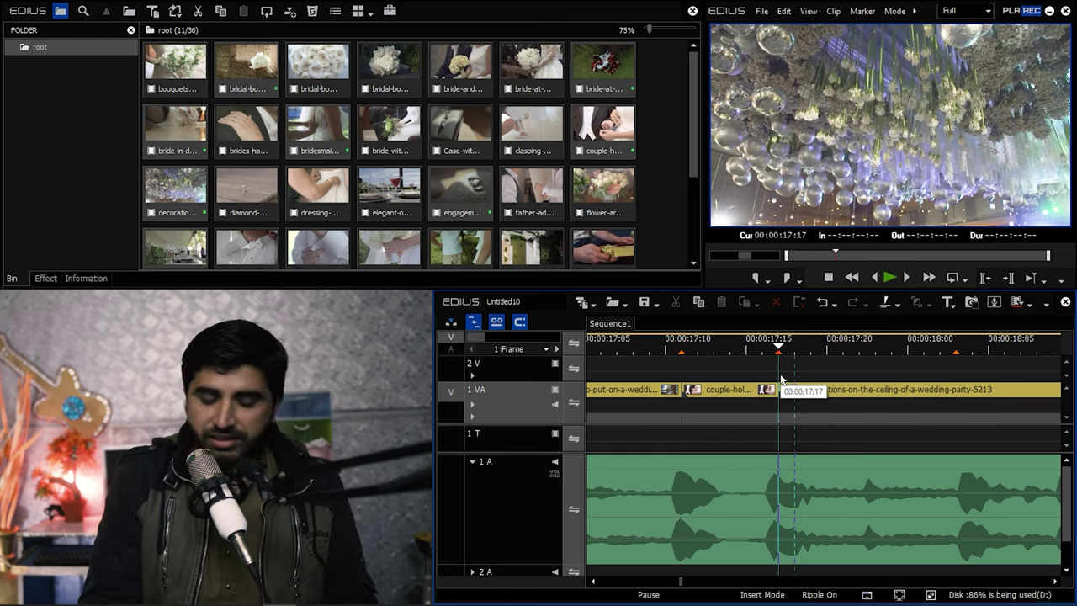
key(Down)
key(Delete)
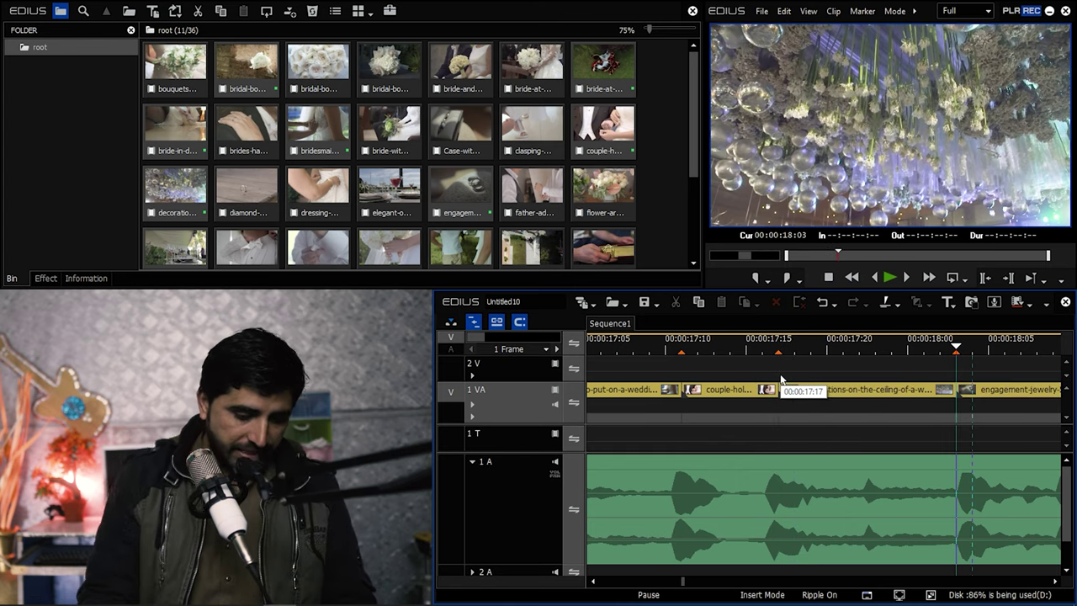
- Cut the engagement-jewelry clip at the 00:00:18:15 marker and the following clip at 00:00:18:21, ripple-deleting both remainders
key(shift+Page_Down)
key(c)
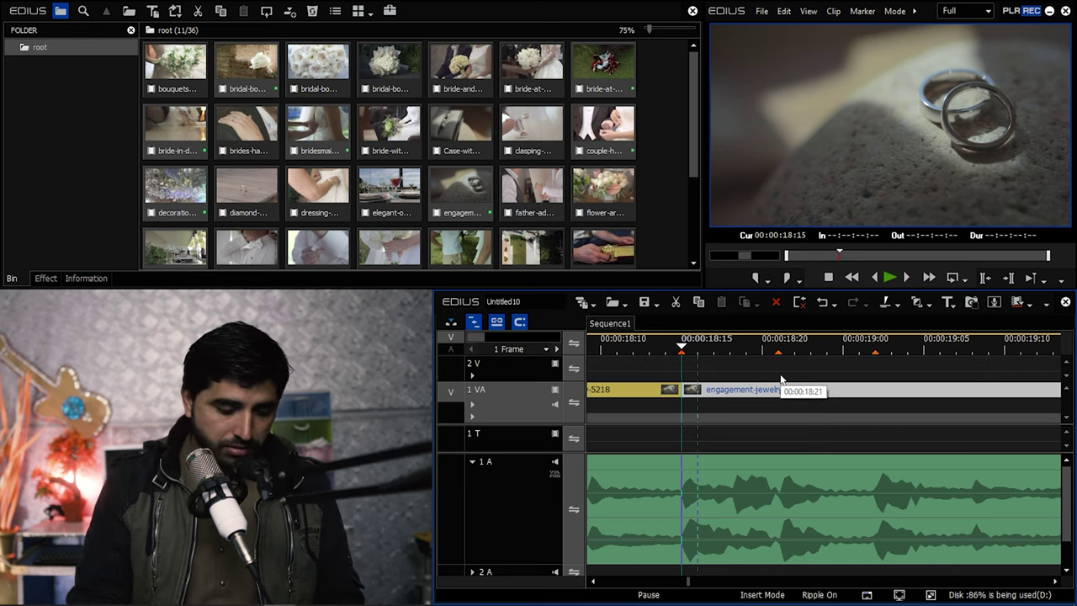
key(Delete)
click(781, 378)
key(c)
key(Delete)
- Trim the next clip at the 00:00:19:02 marker and the hanging wedding dress clip at 00:00:20:01, ripple-deleting both remainders
key(shift+Page_Down)
key(c)
key(Delete)
key(Page_Down)
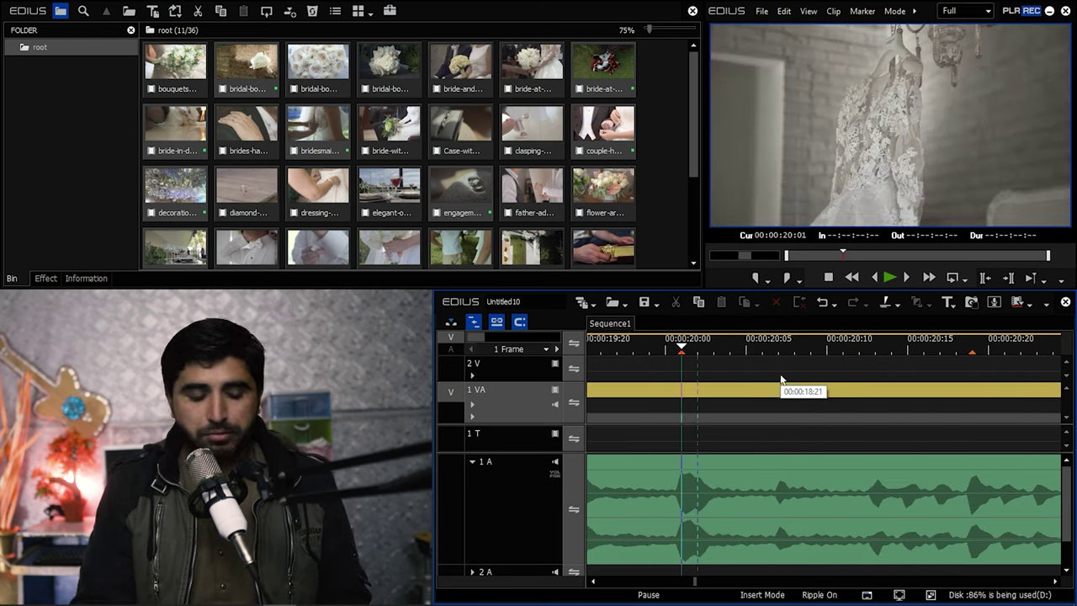
key(Delete)
- Cut the last clip on track 1 VA at the 00:00:20:19 marker and ripple-delete its remainder
key(Page_Down)
key(Delete)
key(Page_Down)
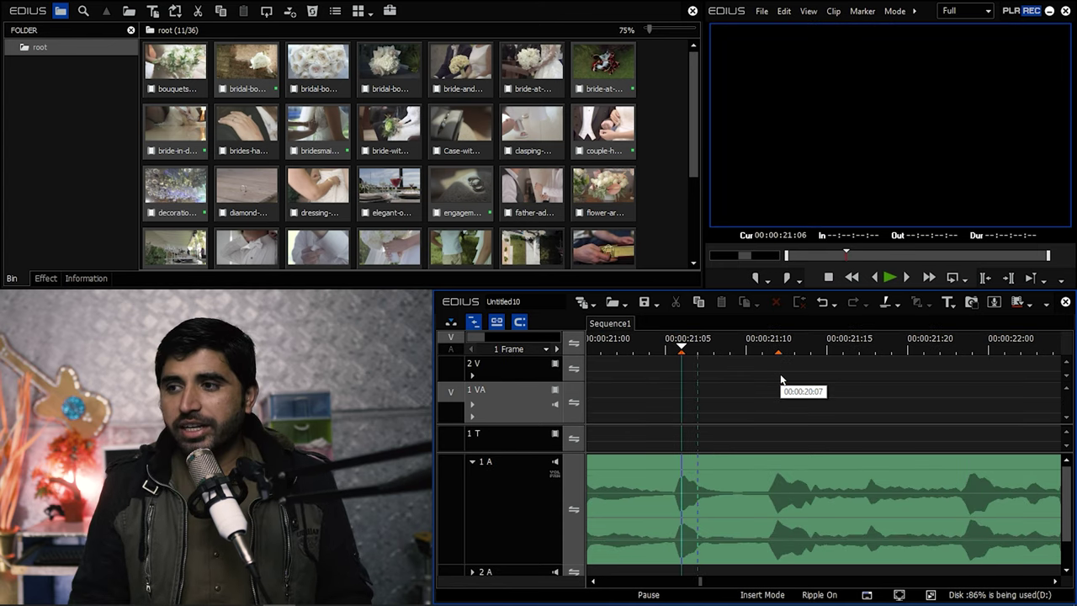
- Play back the beat-cut sequence from the first marker at 00:00:15:07
scroll(810, 377, down, 6)
click(634, 341)
scroll(908, 411, up, 4)
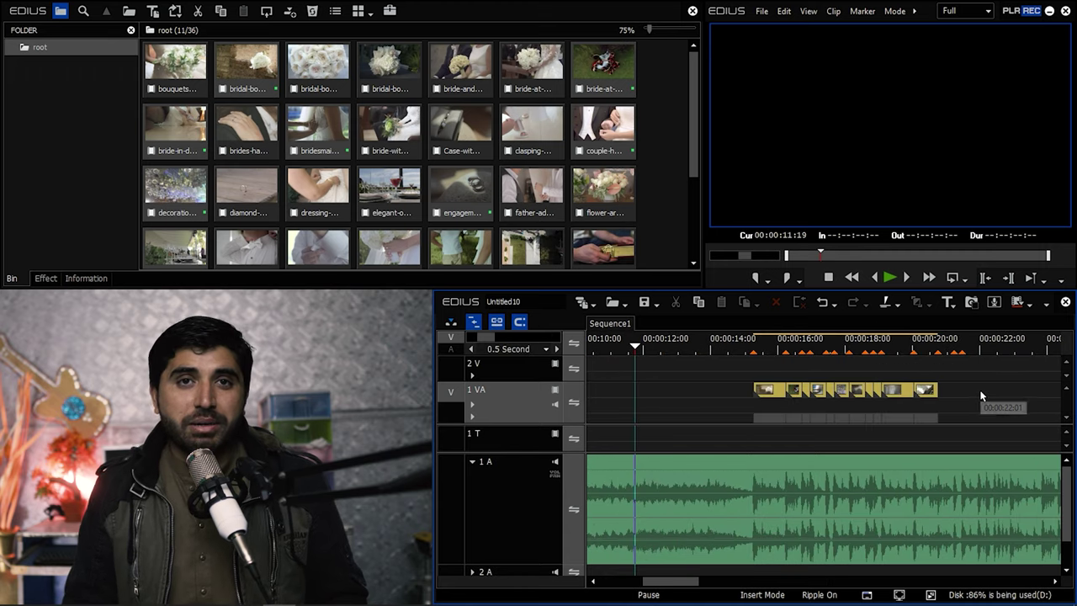
key(Page_Down)
scroll(853, 386, up, 5)
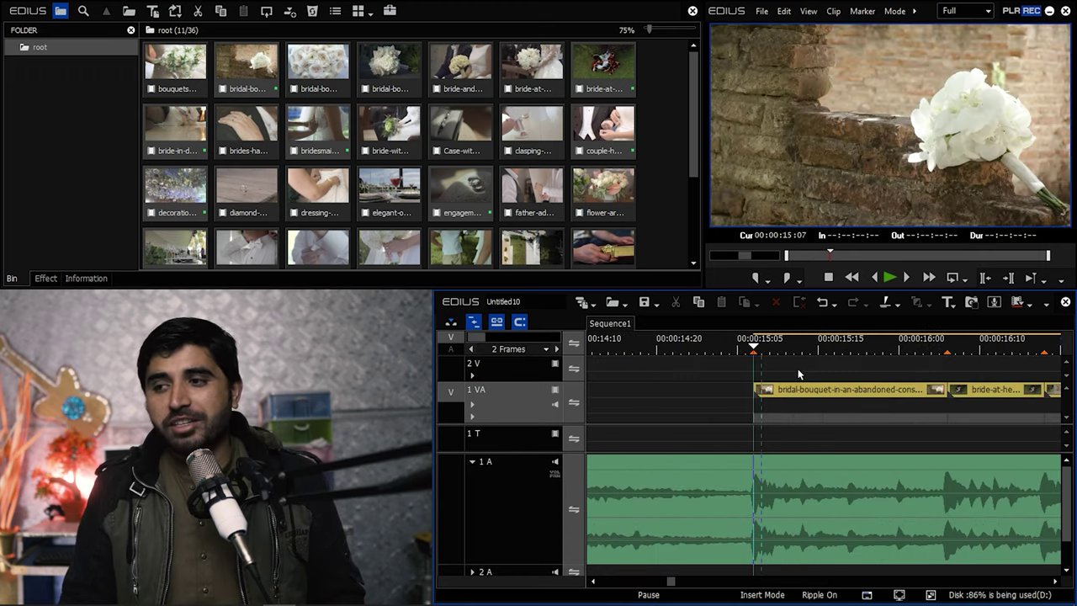
key(space)
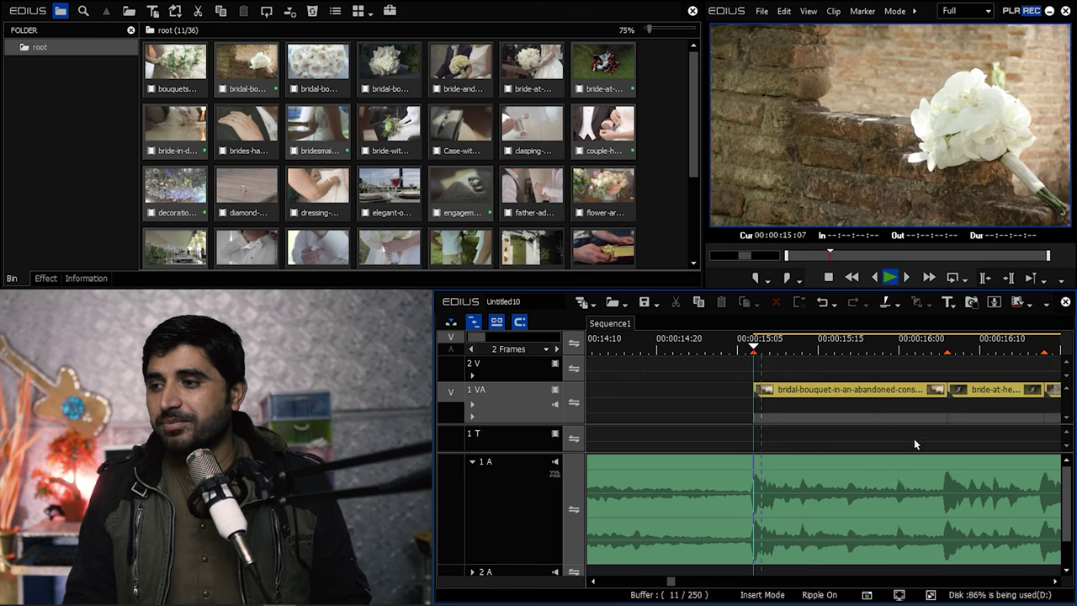